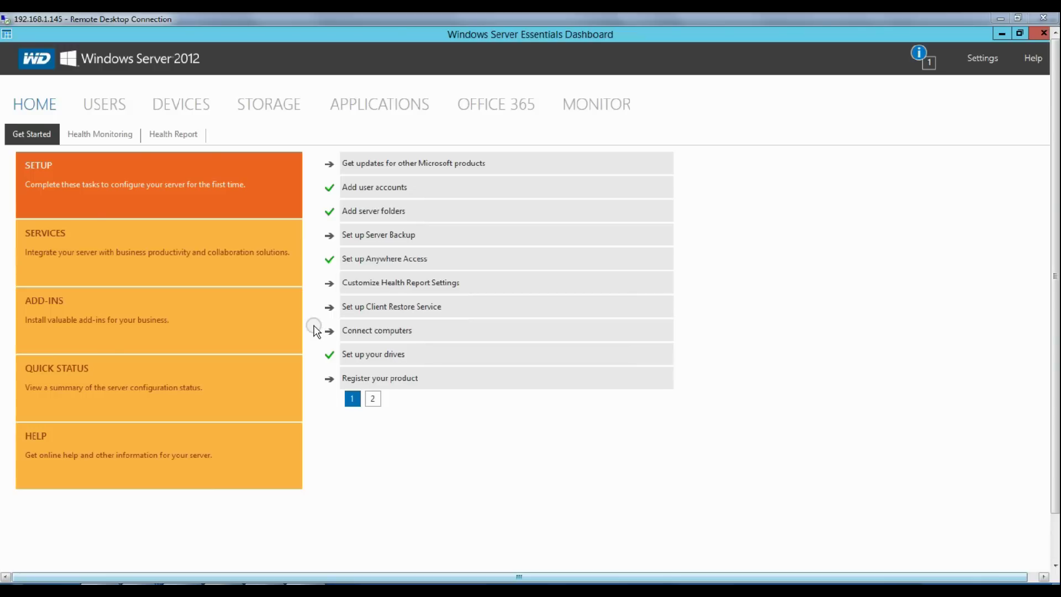
Step: Start the Office 365 integration wizard using an existing subscription
click(173, 239)
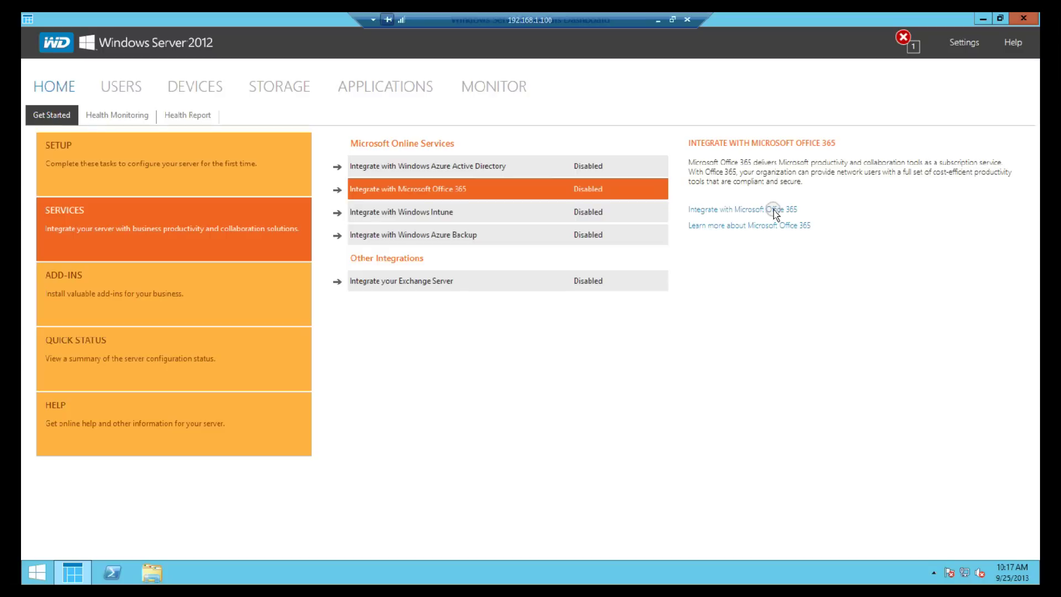
click(726, 212)
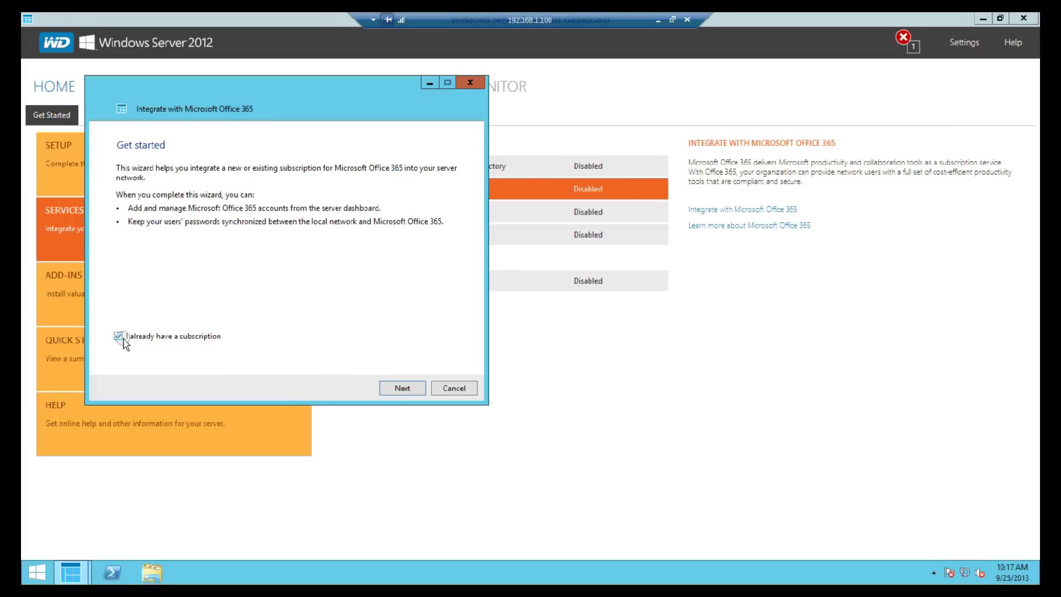
click(399, 390)
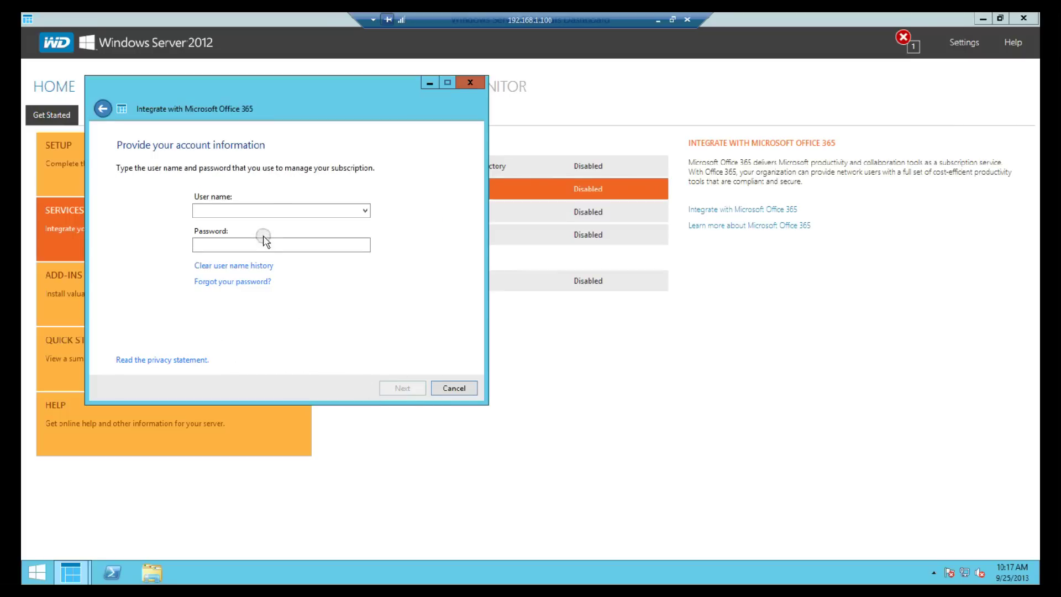
Step: Paste the subscription administrator user name, removing the extra label, and move to the password field
click(260, 211)
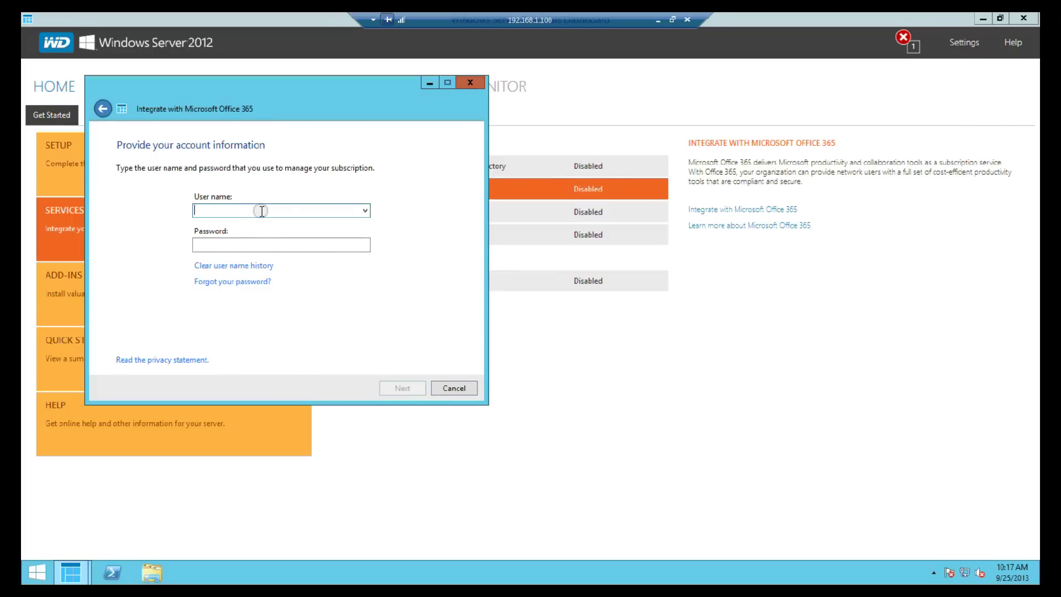
key(ctrl+v)
click(221, 210)
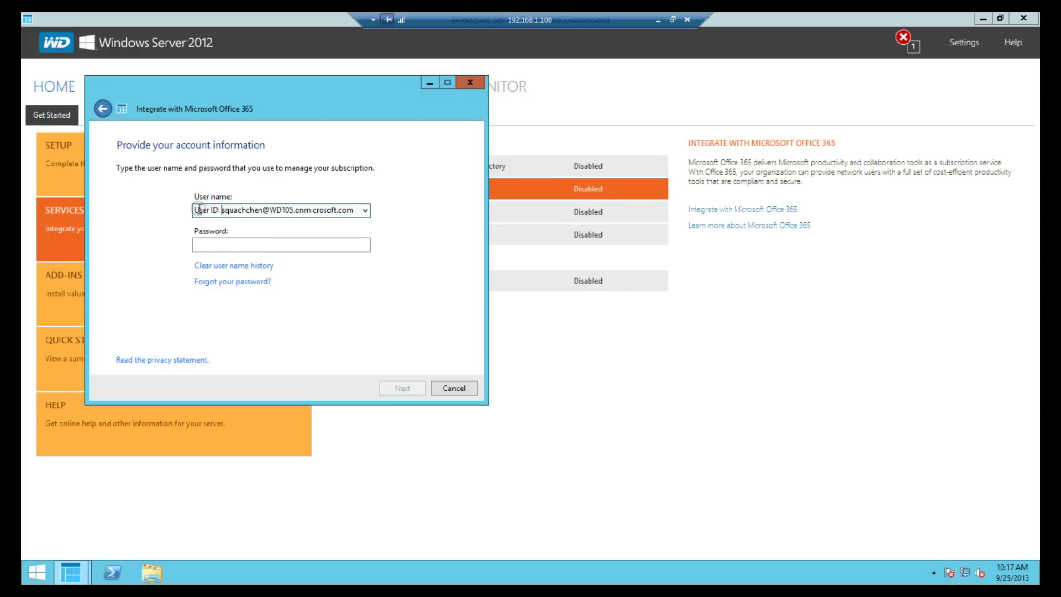
key(BackSpace)
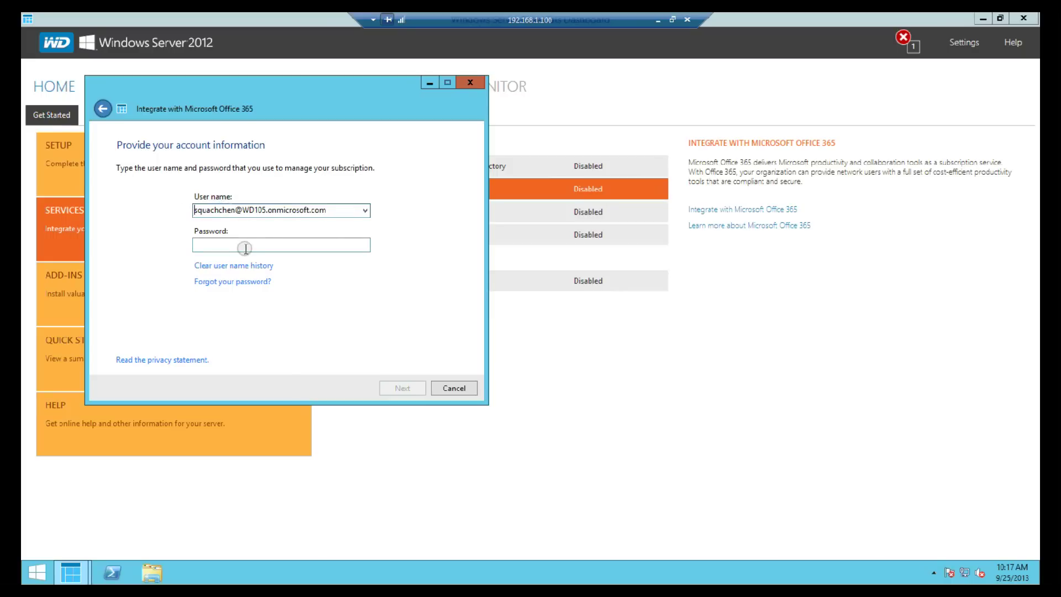
click(246, 248)
text(***)
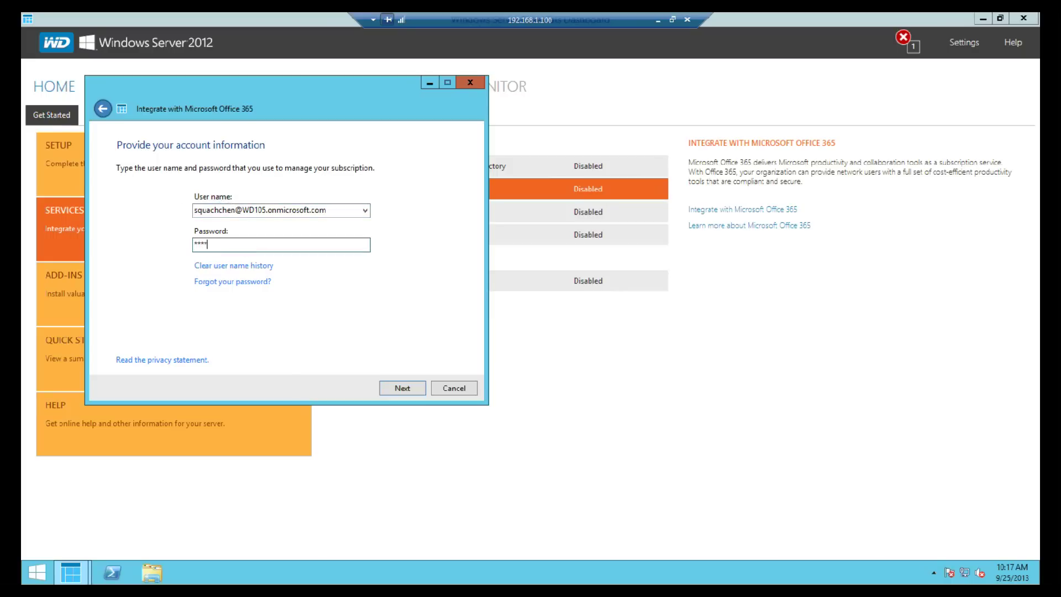
text(****)
Step: Submit the credentials, accept the strong password policy, run the integration and restart the dashboard
click(406, 388)
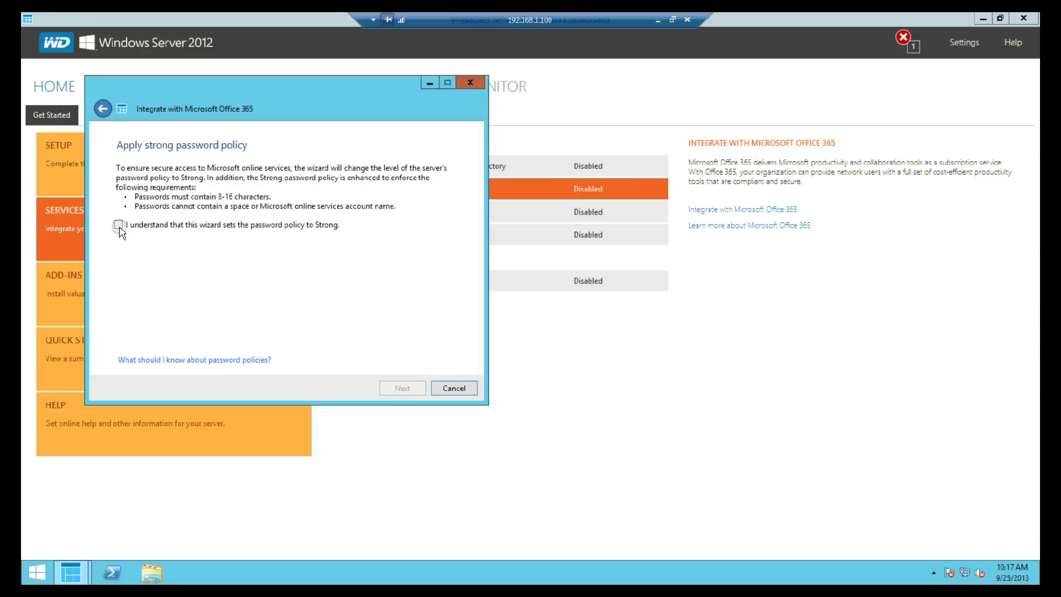
click(118, 224)
click(403, 386)
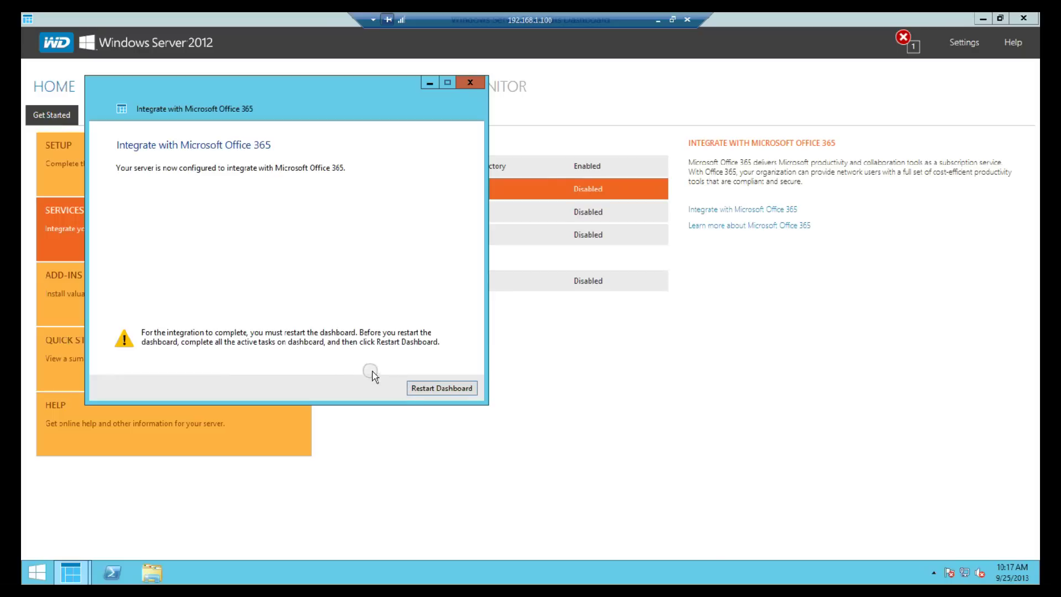
click(425, 391)
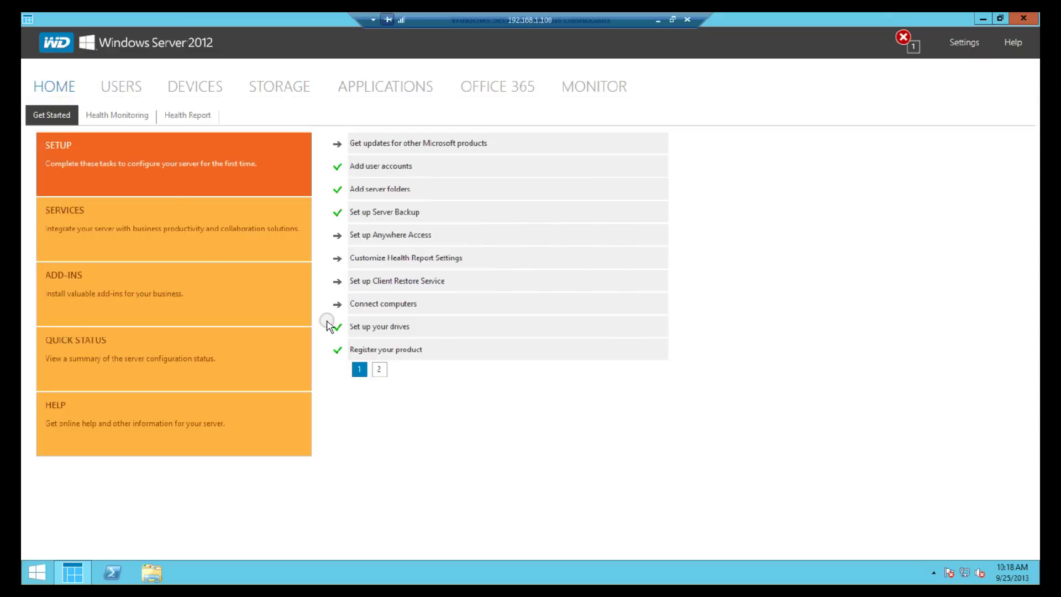
Step: Check that Home lists Office 365 integration as enabled, then return to the Users list
click(519, 91)
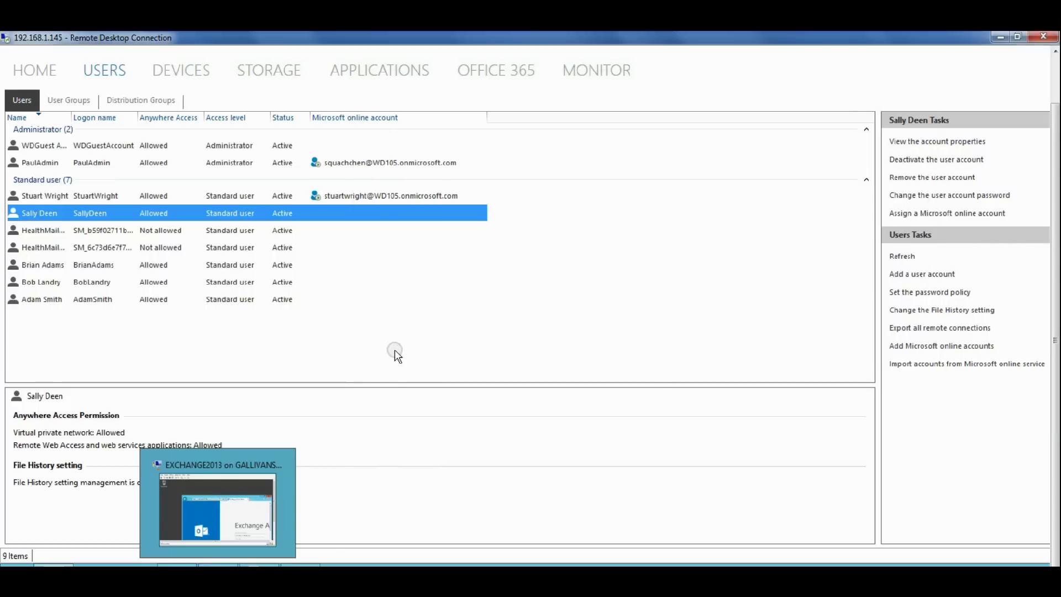
click(395, 353)
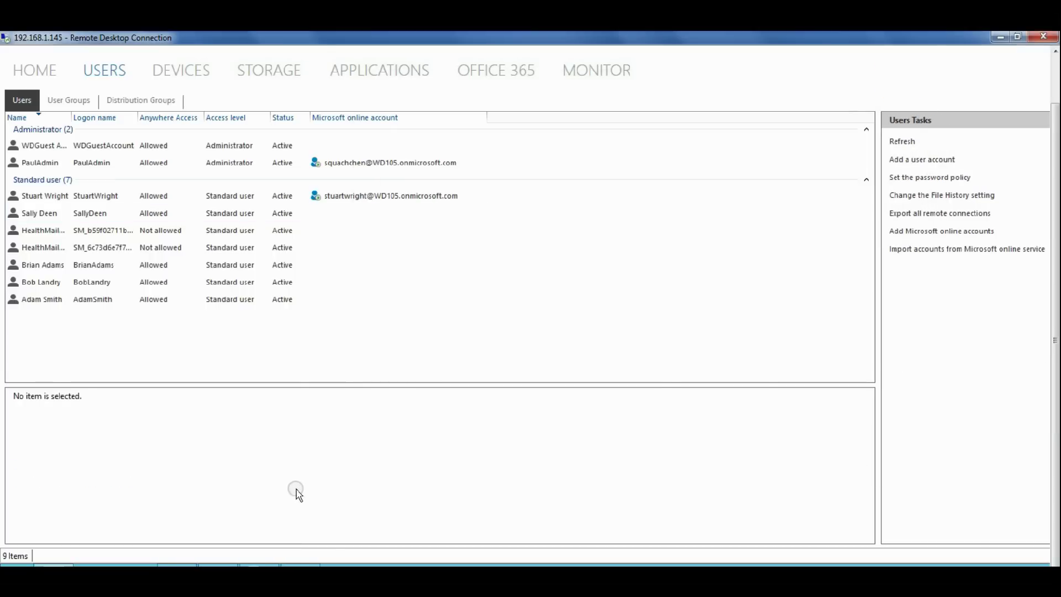
click(46, 70)
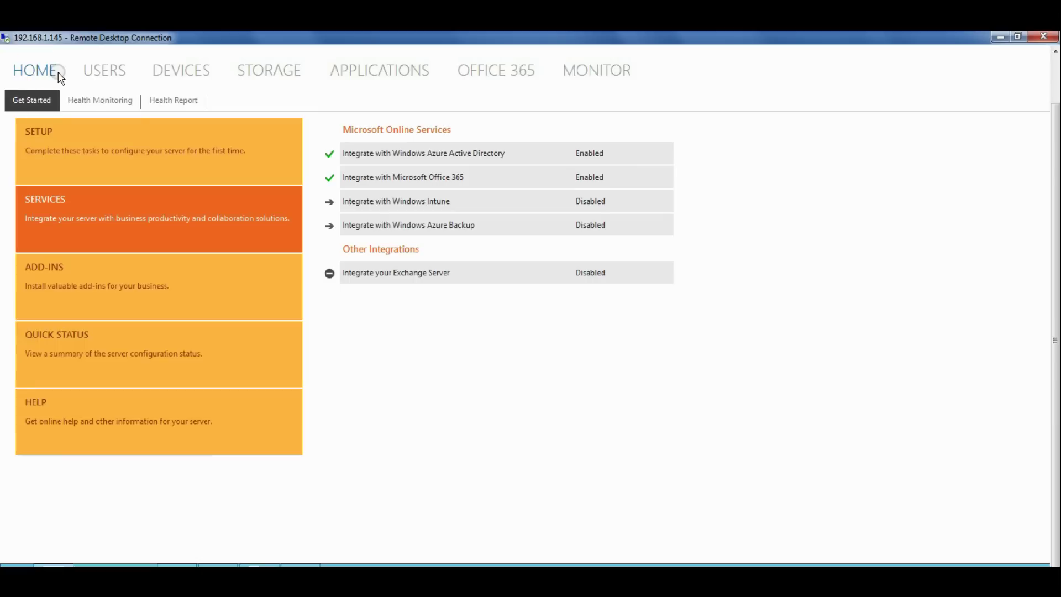
click(158, 170)
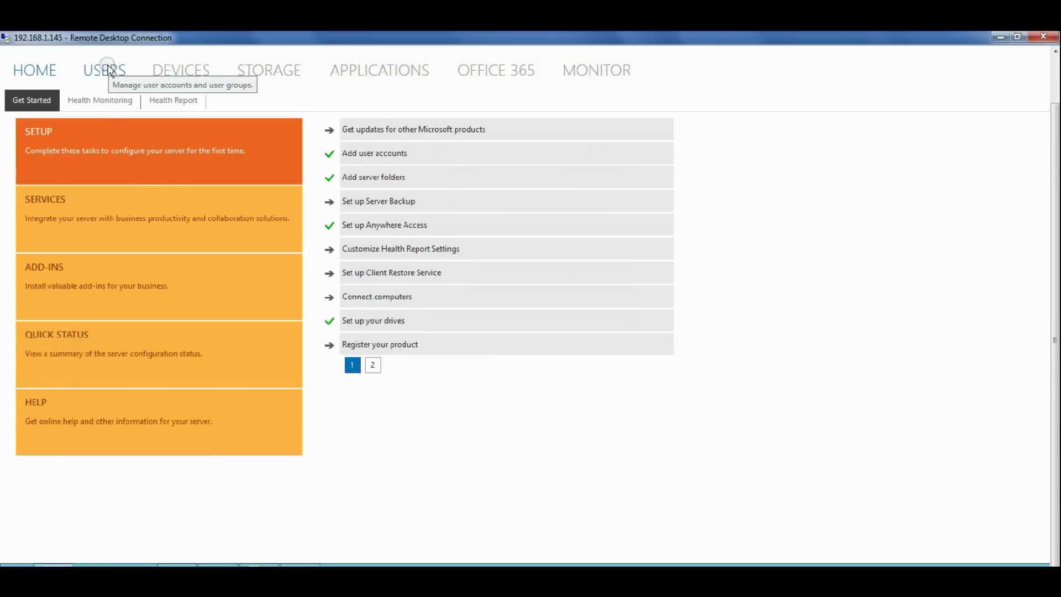
click(109, 71)
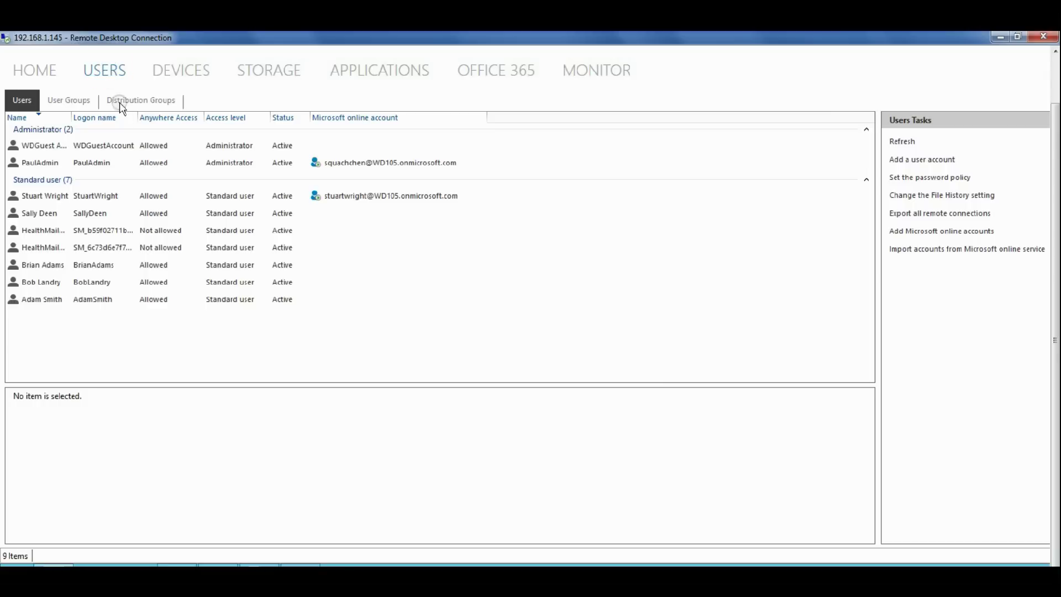
Step: Assign an existing Microsoft online account to a standard user and open the existing-accounts list
right_click(163, 215)
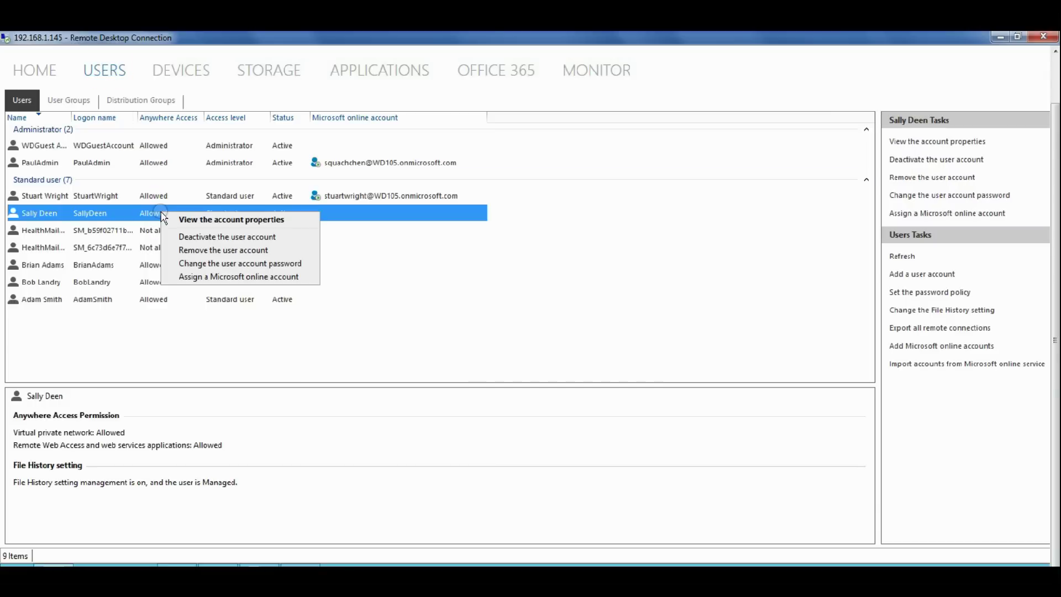
click(254, 277)
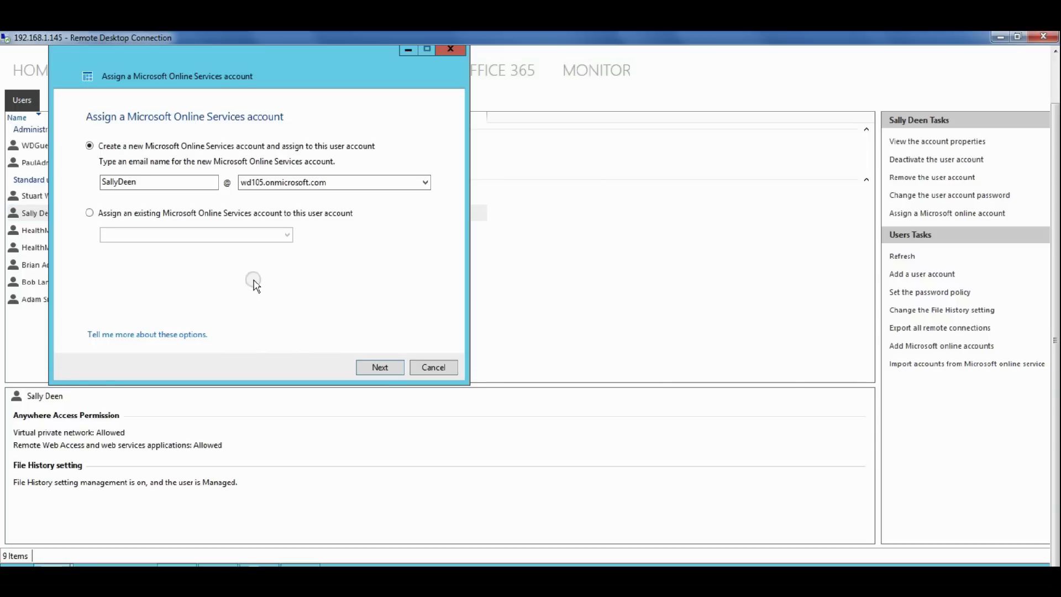
click(90, 213)
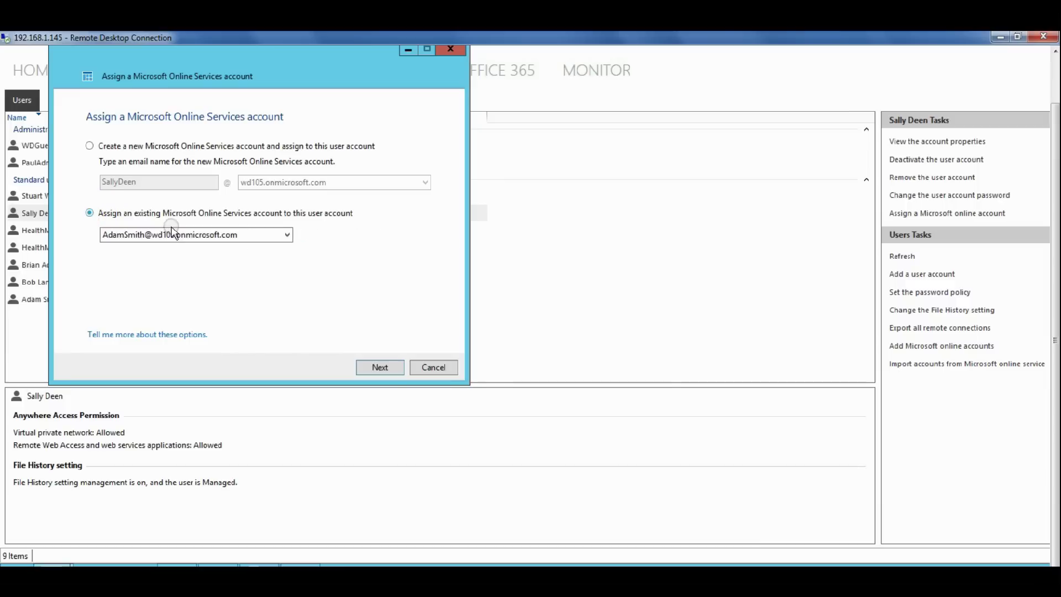
click(285, 236)
click(285, 236)
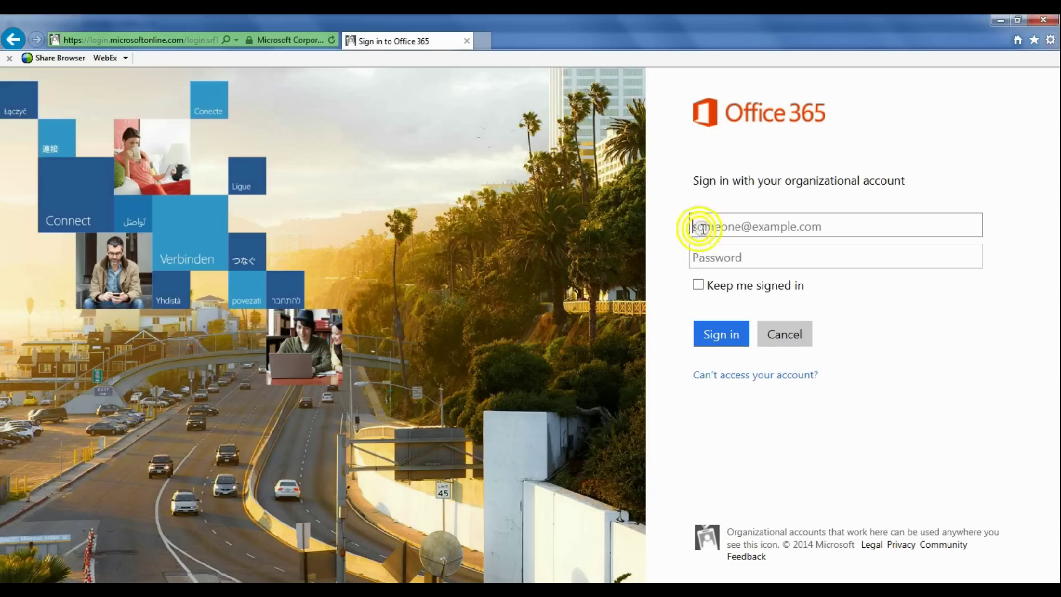
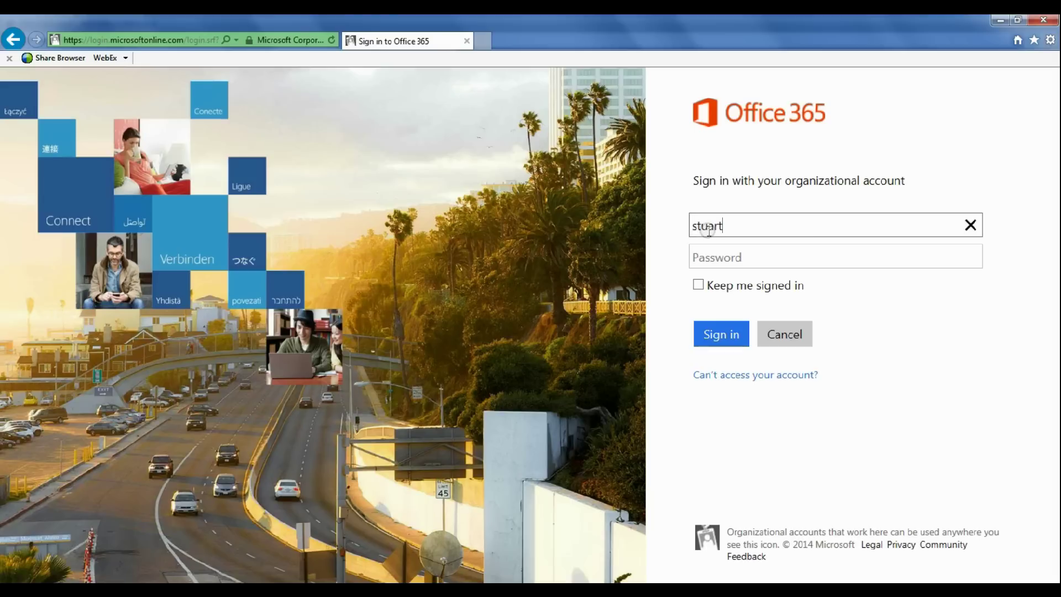
Step: Sign in to Office 365 with the corrected organizational email address and its password
key(BackSpace)
key(BackSpace)
key(BackSpace)
key(BackSpace)
text(ig)
key(BackSpace)
key(BackSpace)
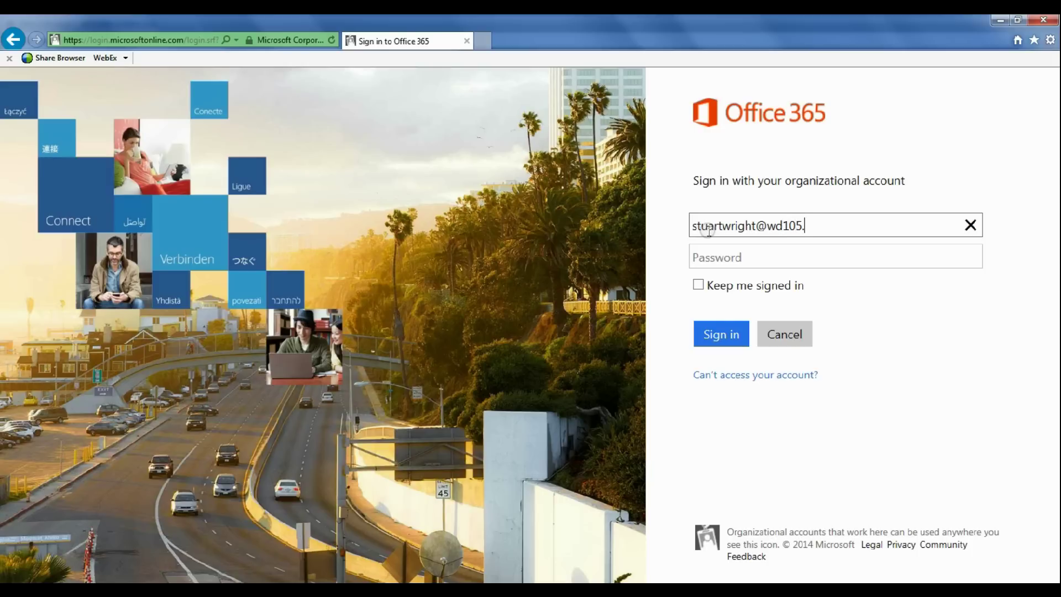
click(721, 258)
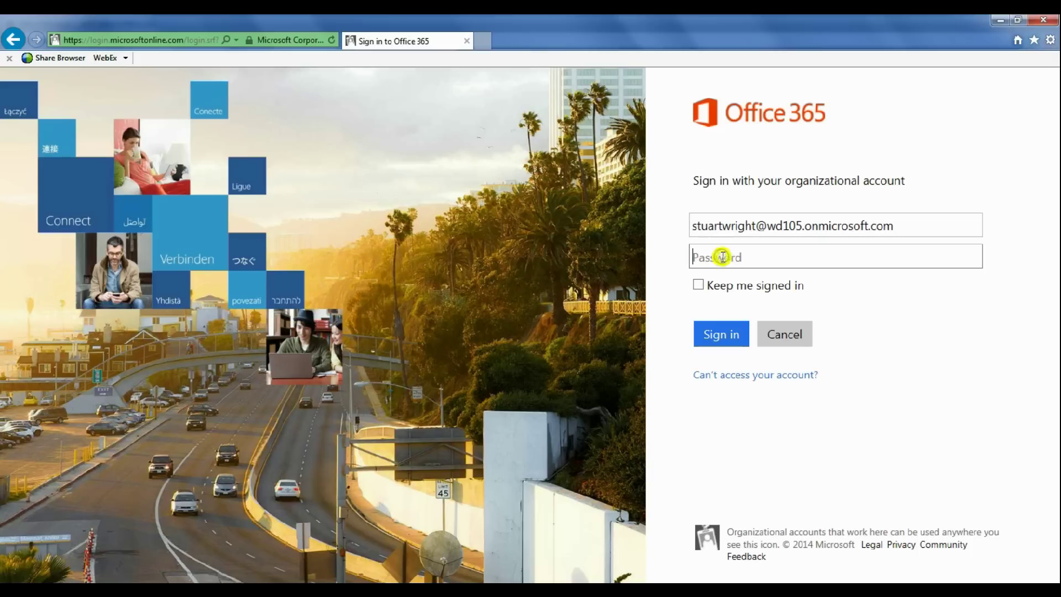
text(••••••)
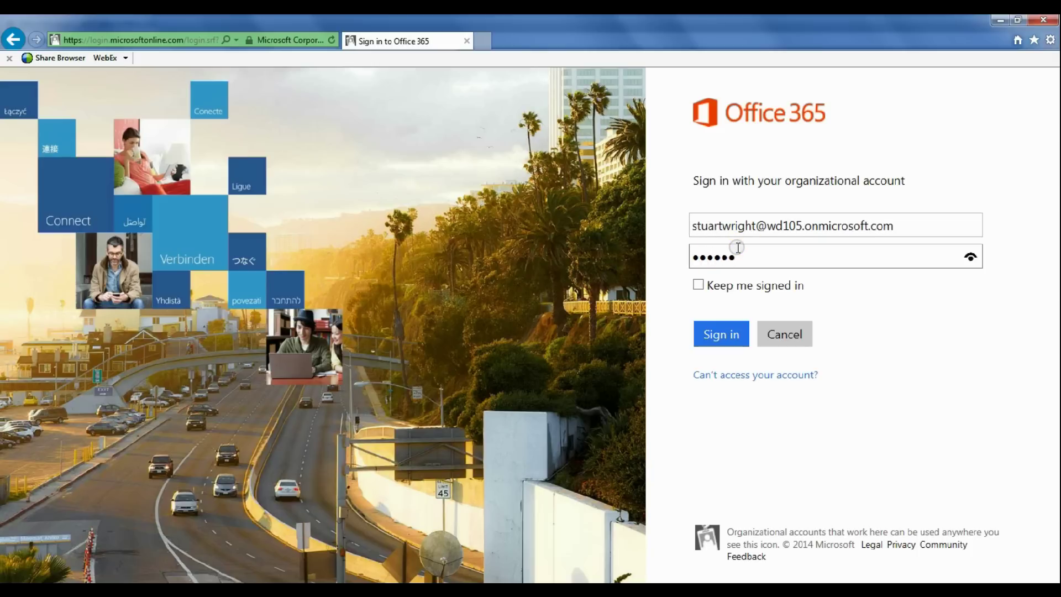
text(•••)
click(721, 336)
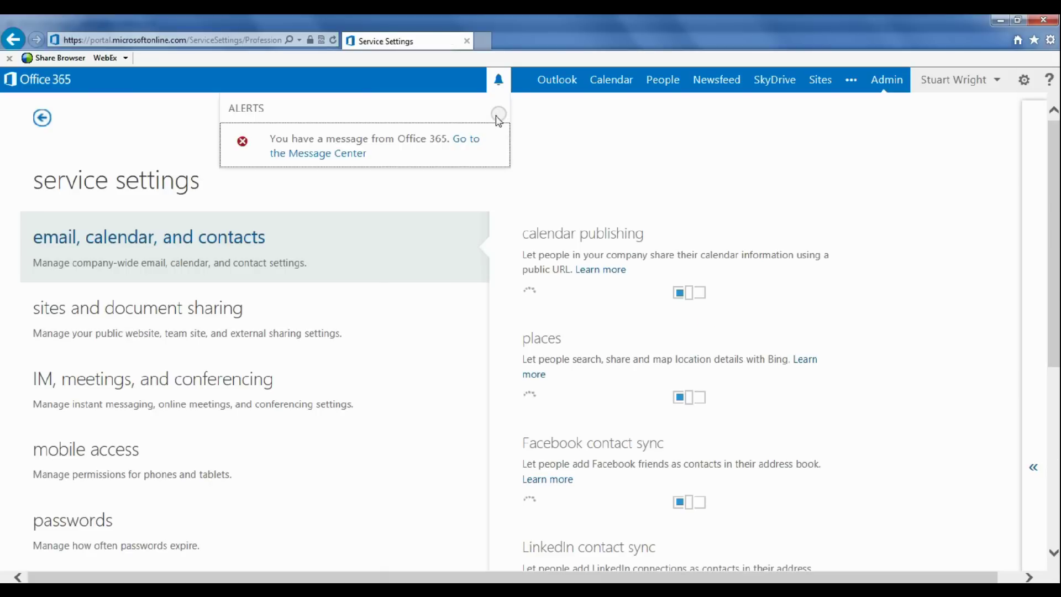
Step: Wait for the Office 365 service settings page to load, then dismiss the Alerts flyout
click(241, 142)
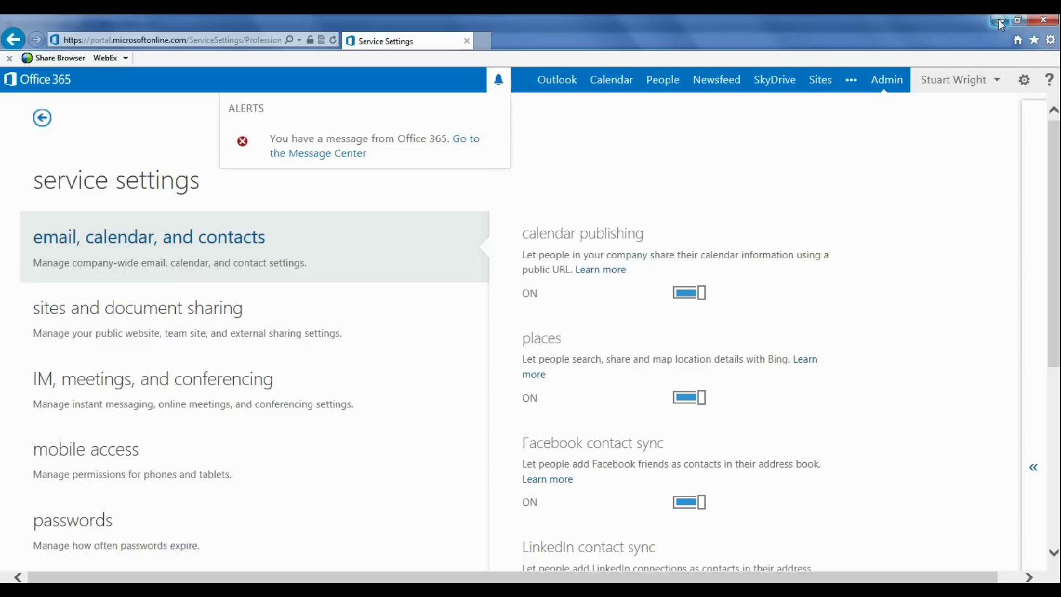
click(434, 79)
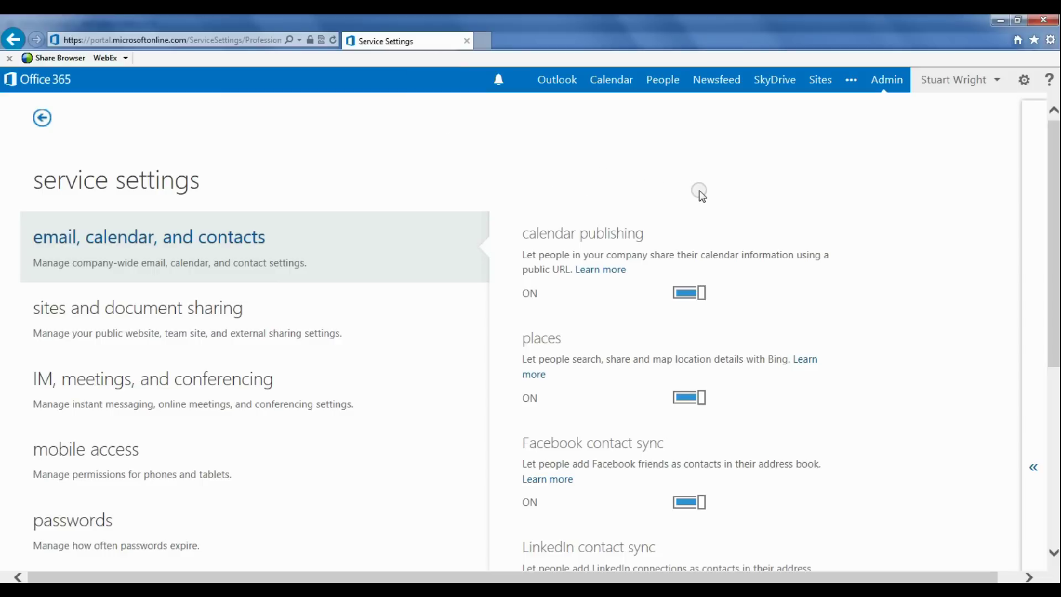